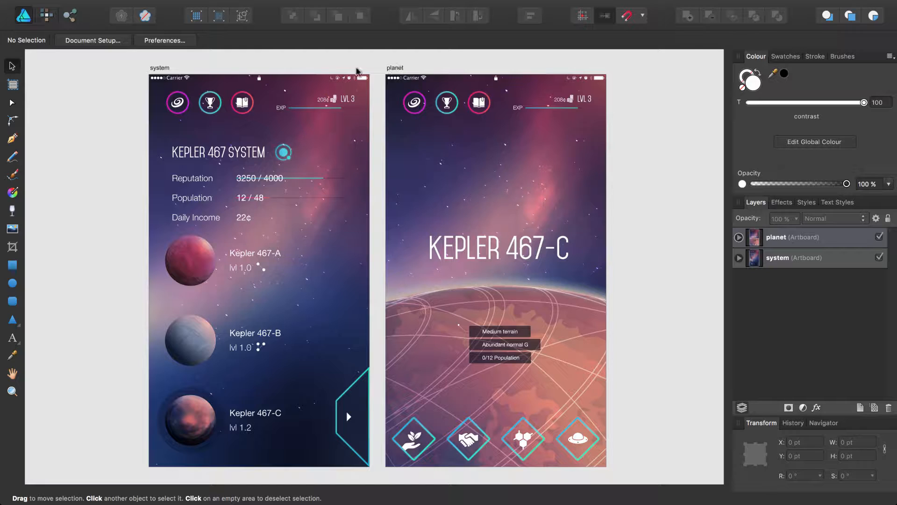
Switch to the Export workspace and rename slice1 as kepler-467-a
{"action": "left_click", "coordinate": [70, 15]}
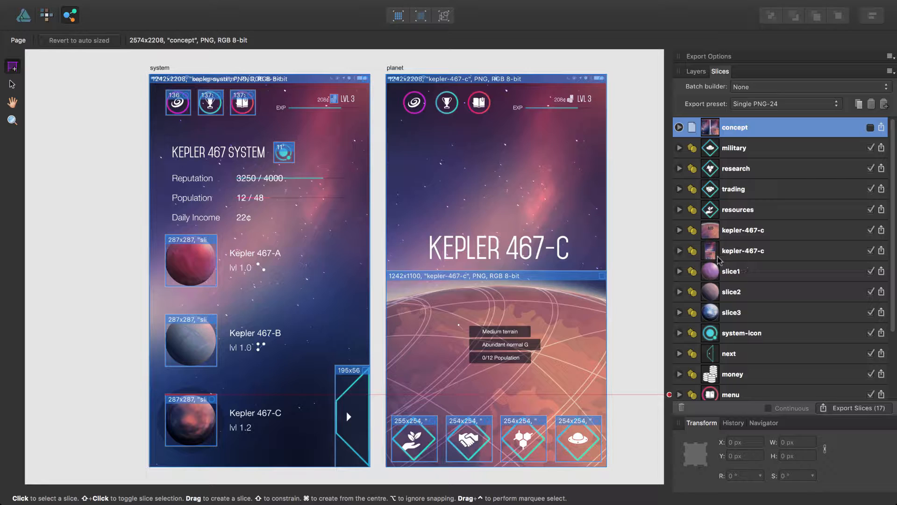
{"action": "left_click", "coordinate": [757, 273]}
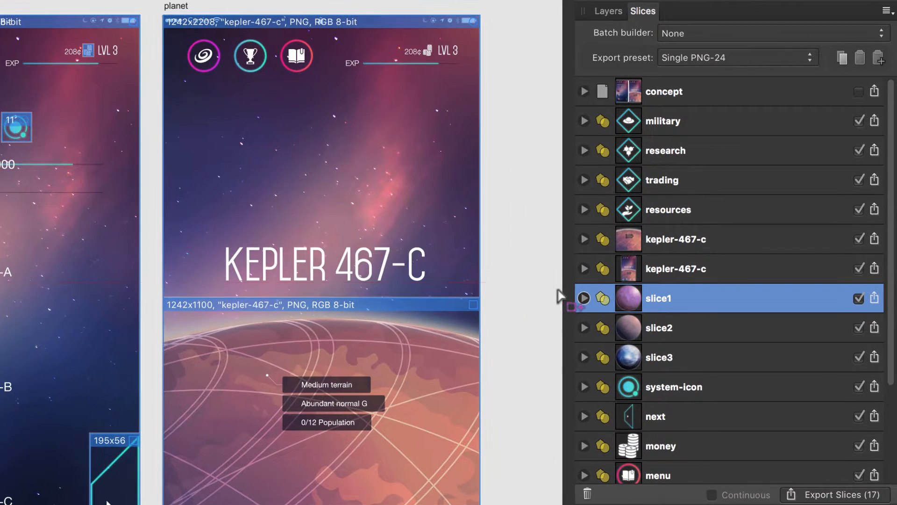
{"action": "double_click", "coordinate": [664, 299]}
{"action": "type", "text": "kepl"}
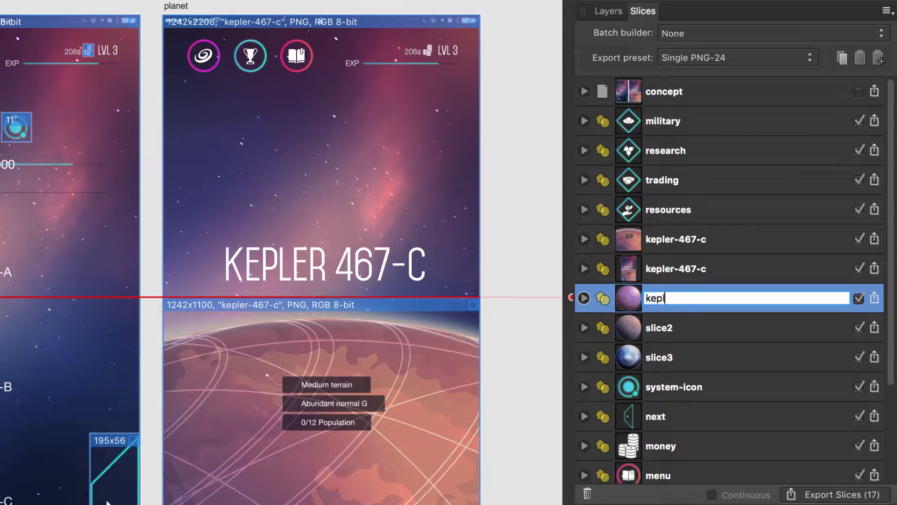
{"action": "type", "text": "er-467-a"}
{"action": "key", "text": "super+a"}
{"action": "key", "text": "Return"}
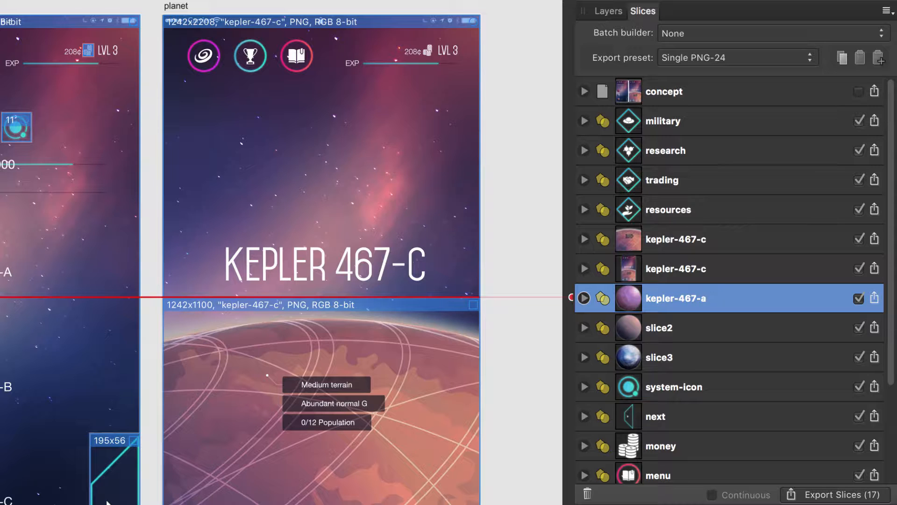
Rename slice2 as kepler-467-b
{"action": "left_click", "coordinate": [672, 328]}
{"action": "left_click", "coordinate": [669, 330]}
{"action": "type", "text": "kepler-467-b"}
{"action": "key", "text": "Return"}
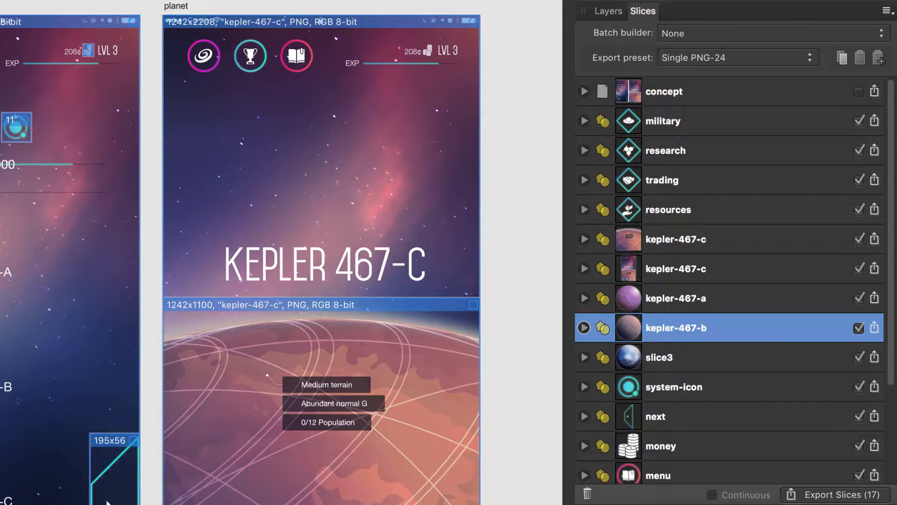
Rename slice3 as kepler-467-c and expand its export settings
{"action": "left_click", "coordinate": [667, 362]}
{"action": "left_click", "coordinate": [667, 359]}
{"action": "type", "text": "kepler-467-c"}
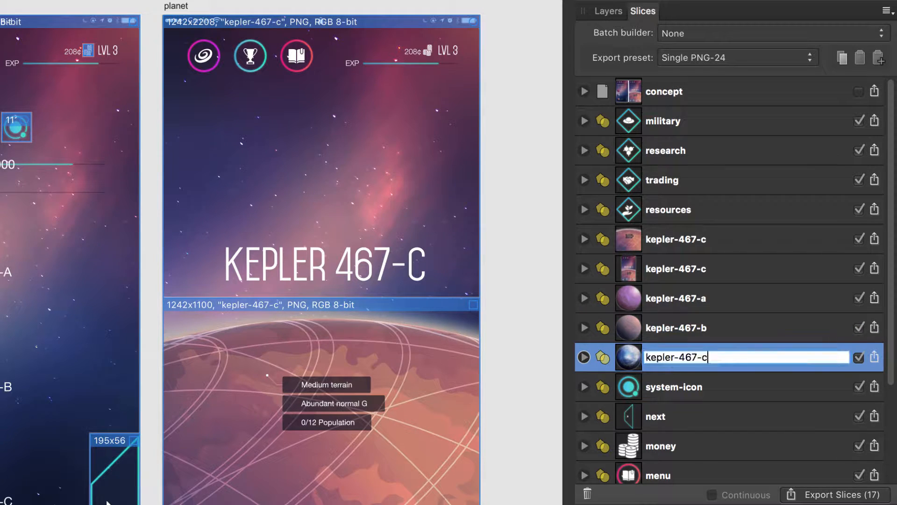
{"action": "key", "text": "Return"}
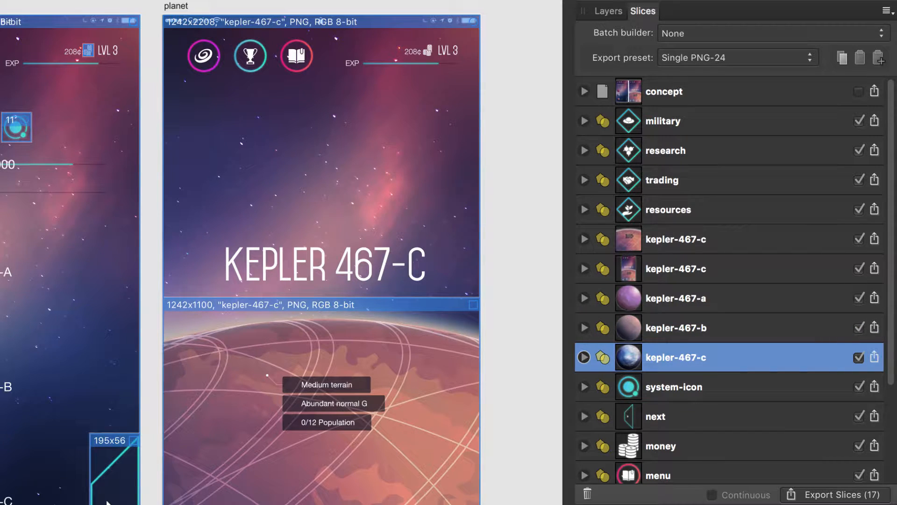
{"action": "left_click", "coordinate": [584, 357]}
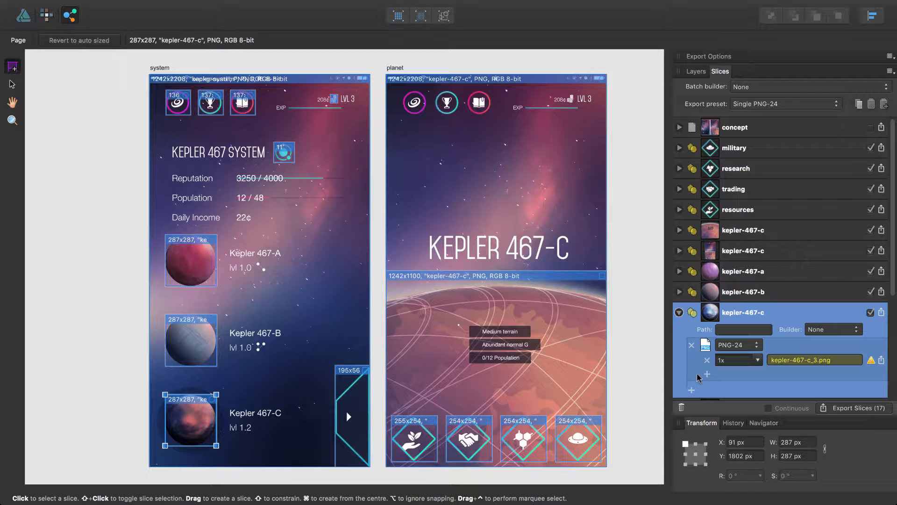
{"action": "left_click", "coordinate": [880, 311]}
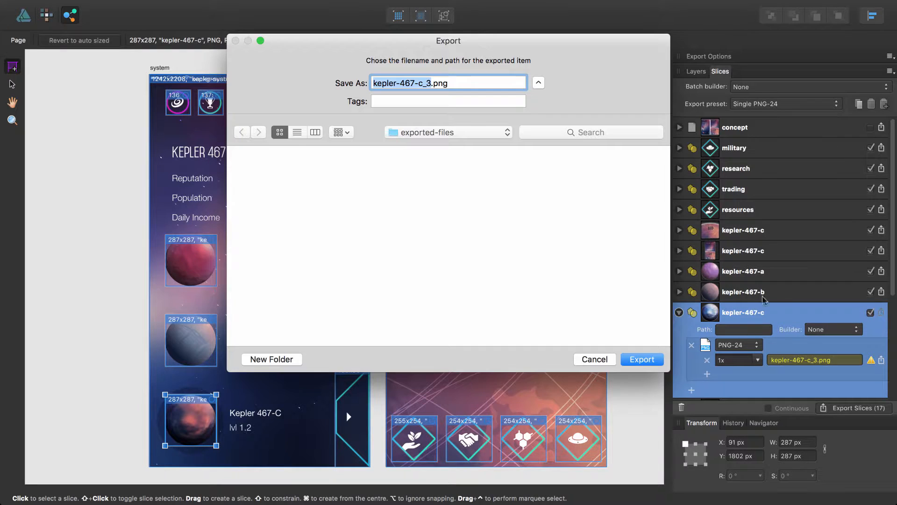
{"action": "left_click", "coordinate": [292, 359]}
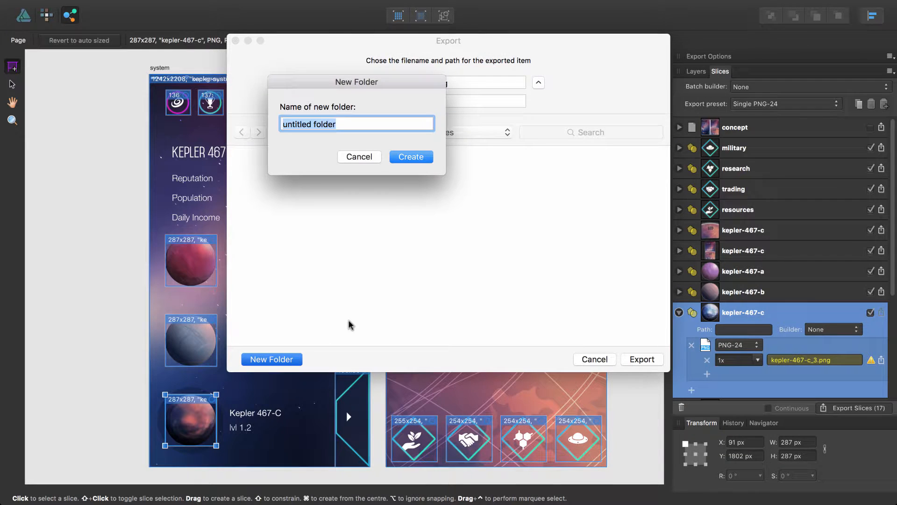
{"action": "type", "text": "assets"}
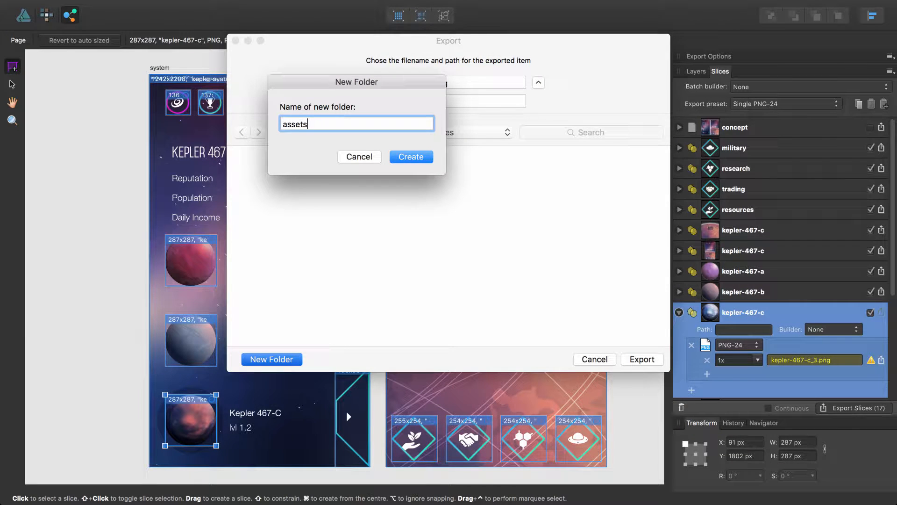
{"action": "left_click", "coordinate": [360, 159]}
{"action": "left_click", "coordinate": [595, 360]}
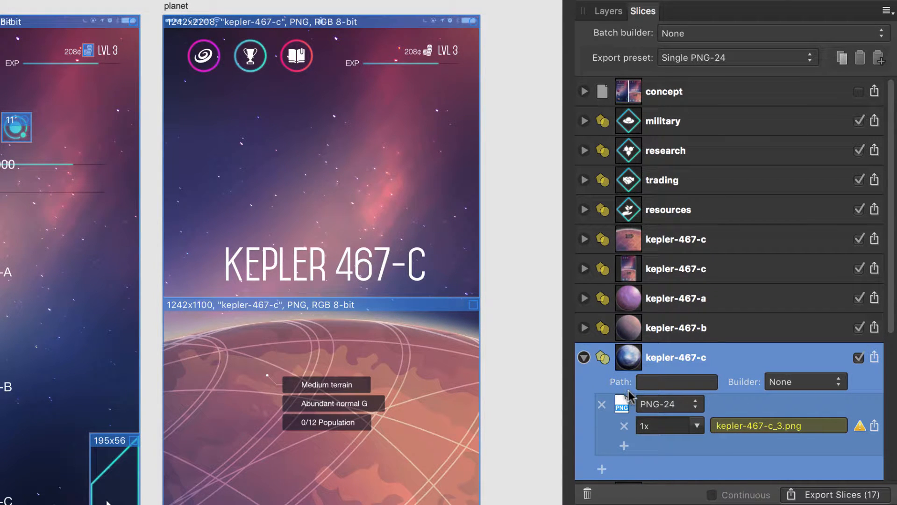
Set the export path of the small kepler-467-c planet slice to assets/
{"action": "left_click", "coordinate": [662, 383]}
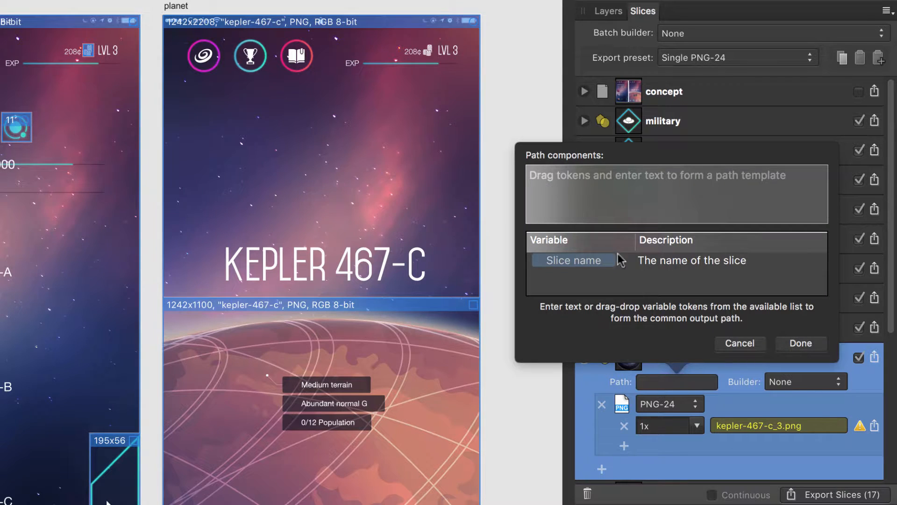
{"action": "left_click", "coordinate": [596, 188]}
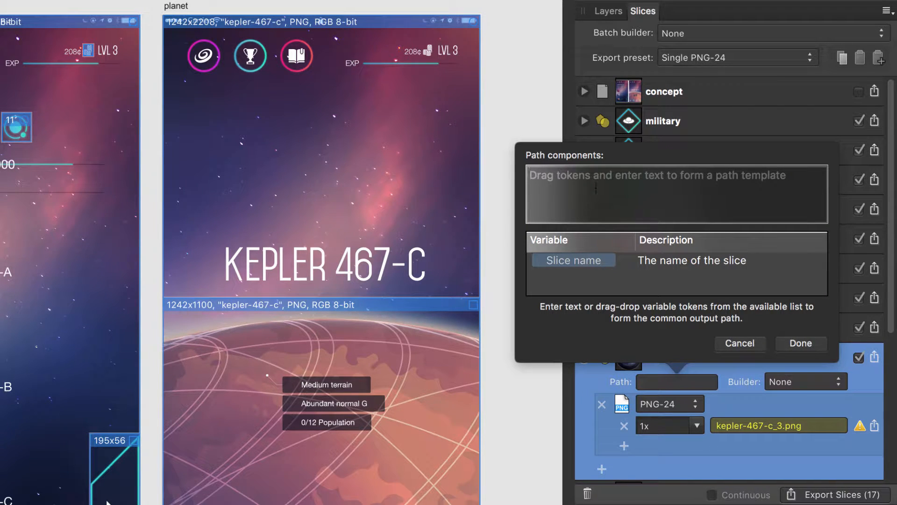
{"action": "type", "text": "assets"}
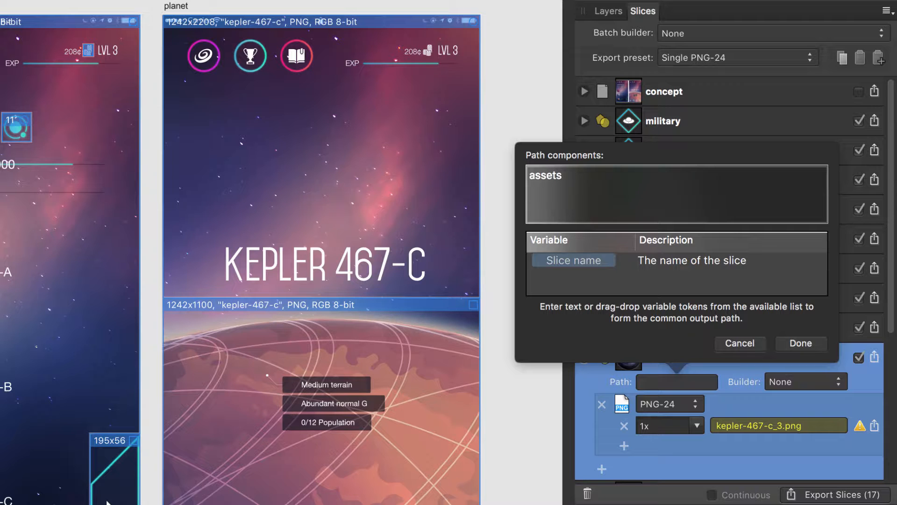
{"action": "type", "text": "/"}
{"action": "left_click", "coordinate": [813, 345]}
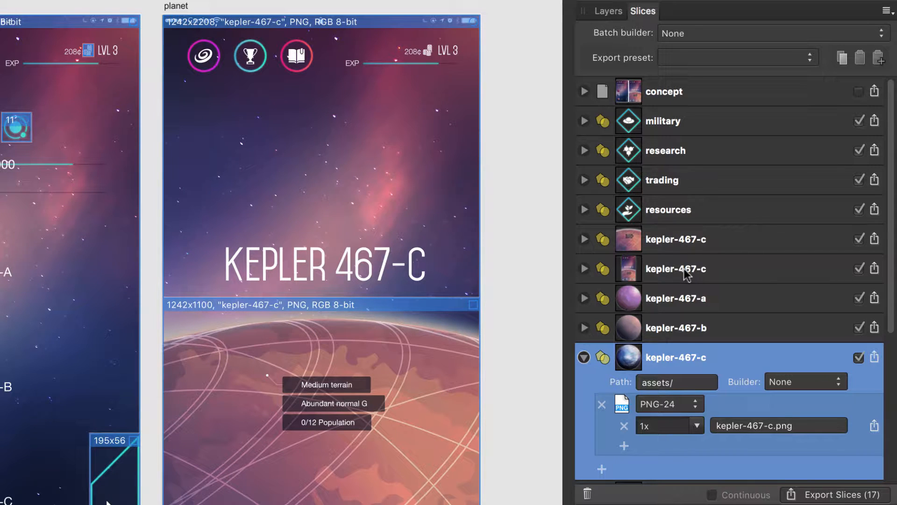
Set the export path of the full-screen kepler-467-c slice, the 1242x2208 planet artboard, to concept/
{"action": "left_click", "coordinate": [584, 268]}
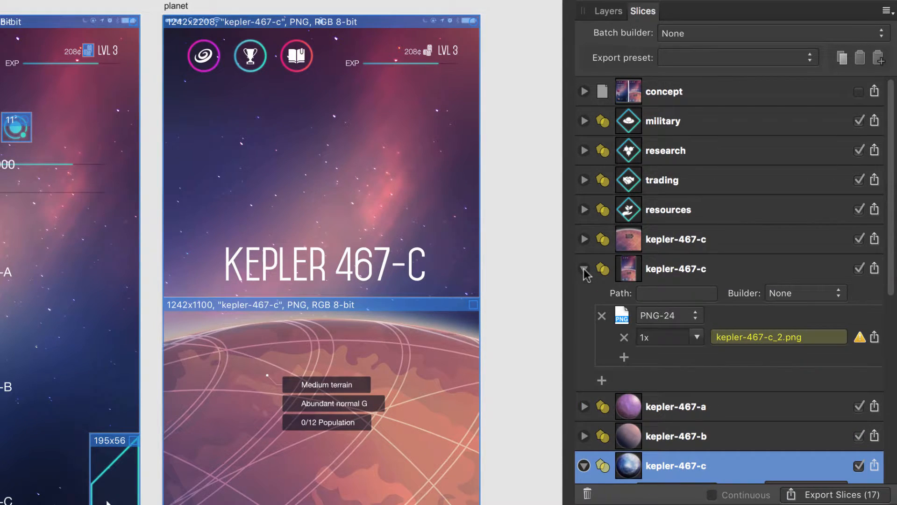
{"action": "left_click", "coordinate": [671, 292]}
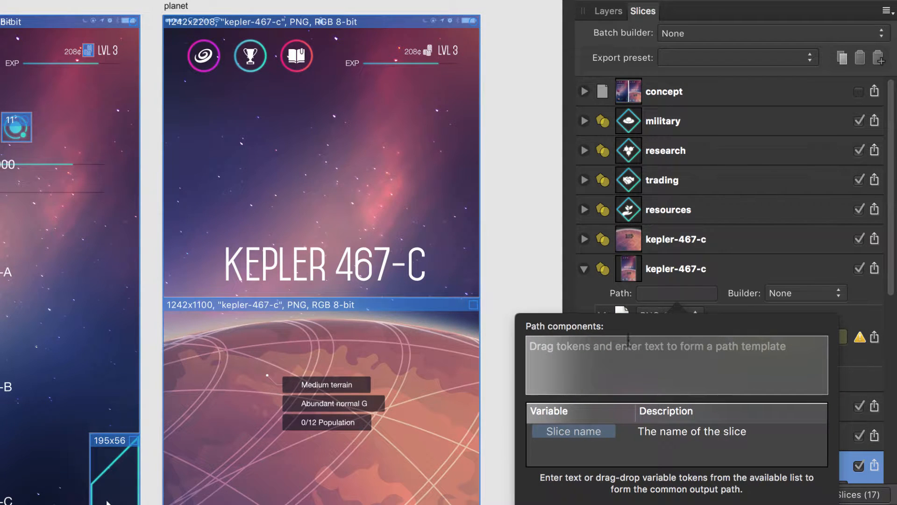
{"action": "type", "text": "concept/"}
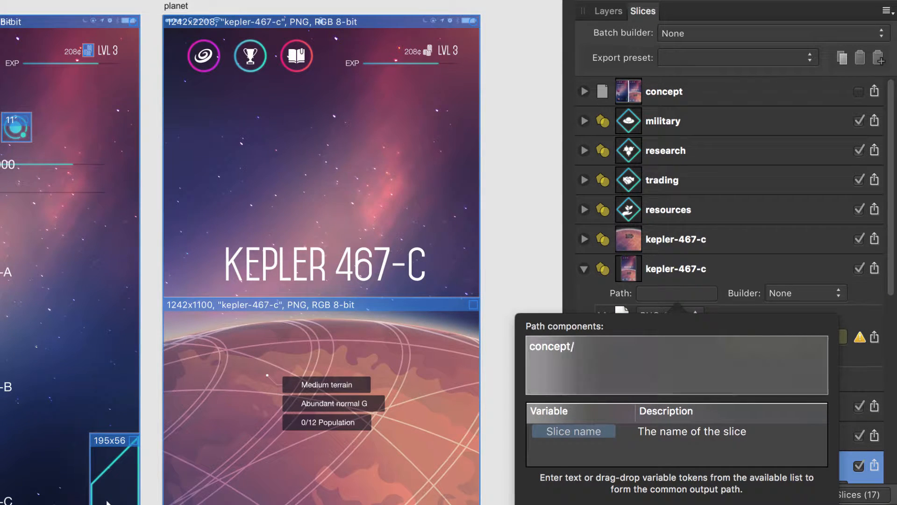
{"action": "key", "text": "Return"}
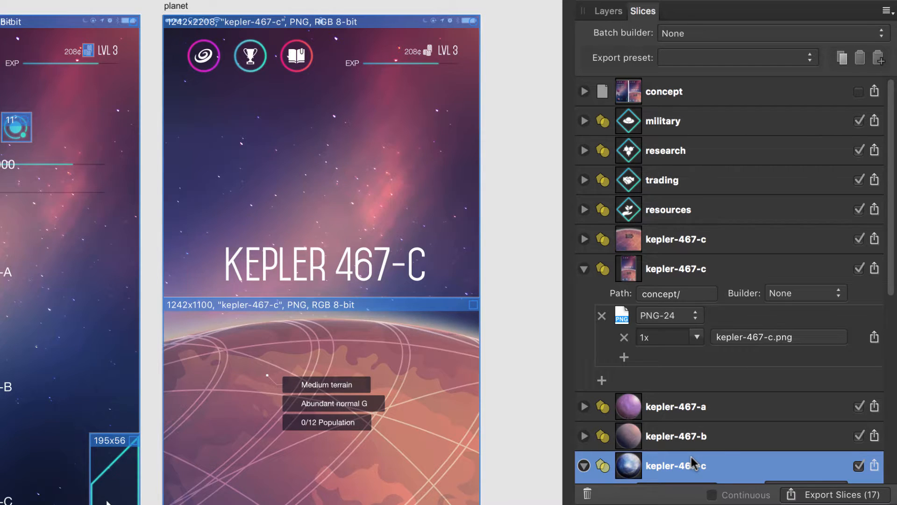
Extend the export path of the small kepler-467-c planet slice to assets/icons/
{"action": "scroll", "coordinate": [691, 455], "scroll_direction": "down", "scroll_amount": 10}
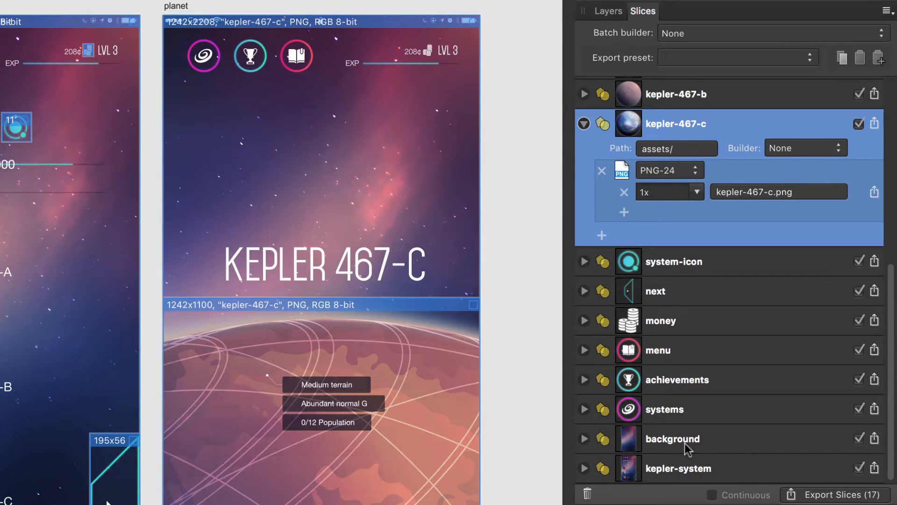
{"action": "left_click", "coordinate": [683, 149]}
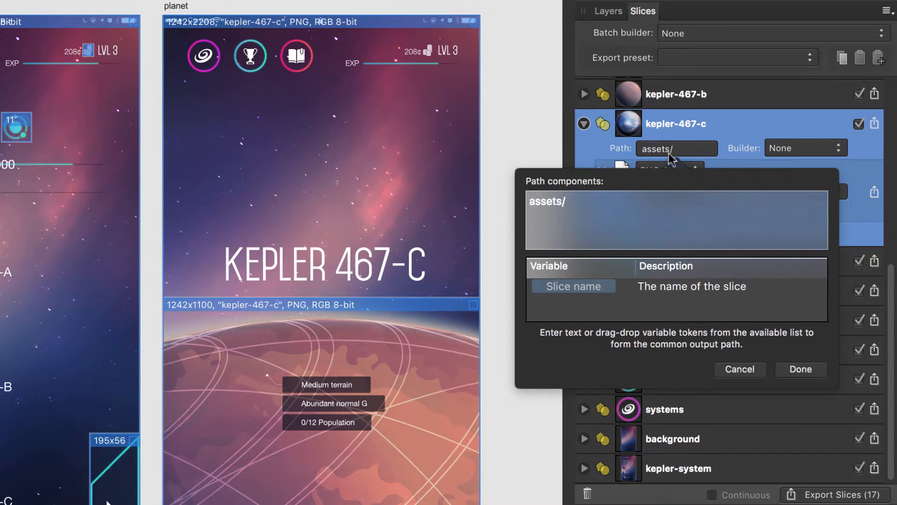
{"action": "left_click", "coordinate": [574, 203]}
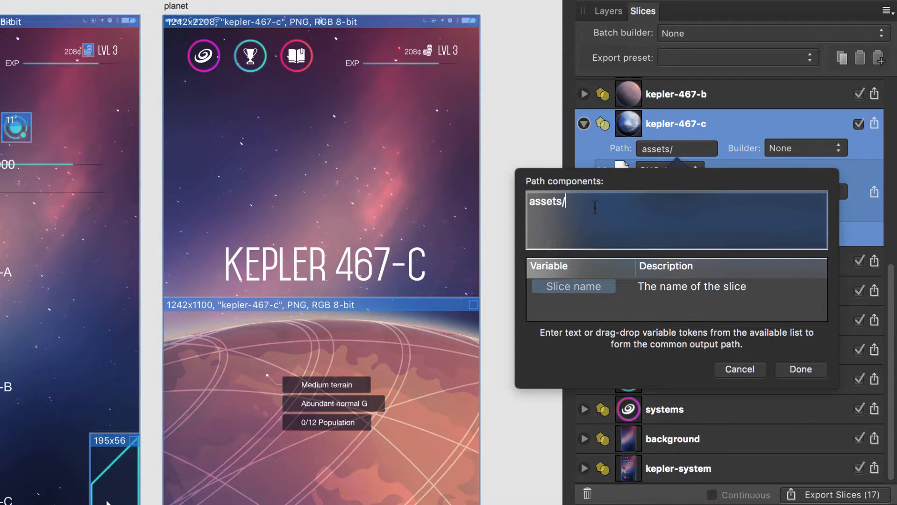
{"action": "type", "text": "icons/"}
{"action": "key", "text": "Return"}
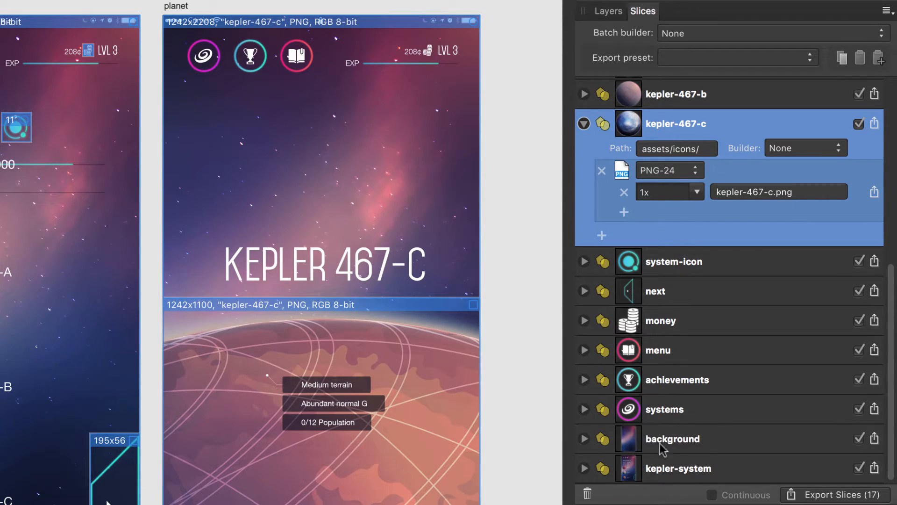
Expand the background slice and set its export path to assets/img/
{"action": "left_click", "coordinate": [584, 438]}
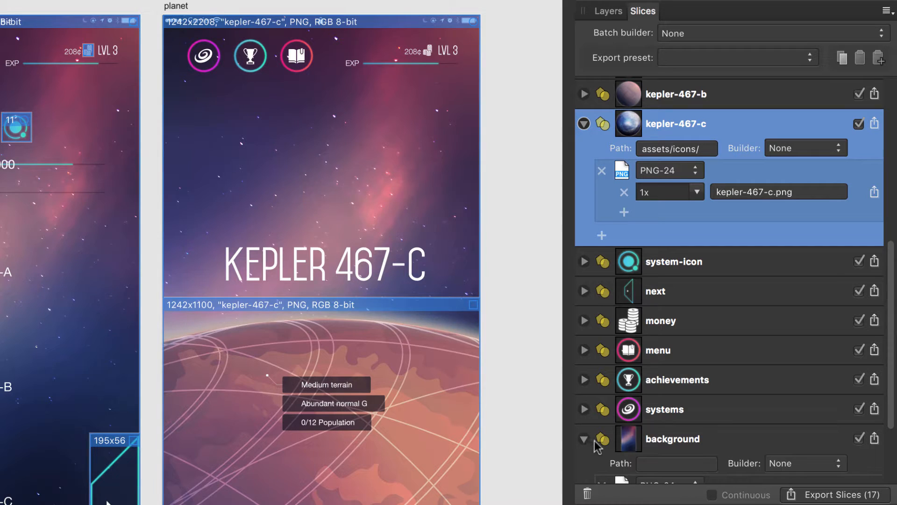
{"action": "left_click", "coordinate": [652, 463]}
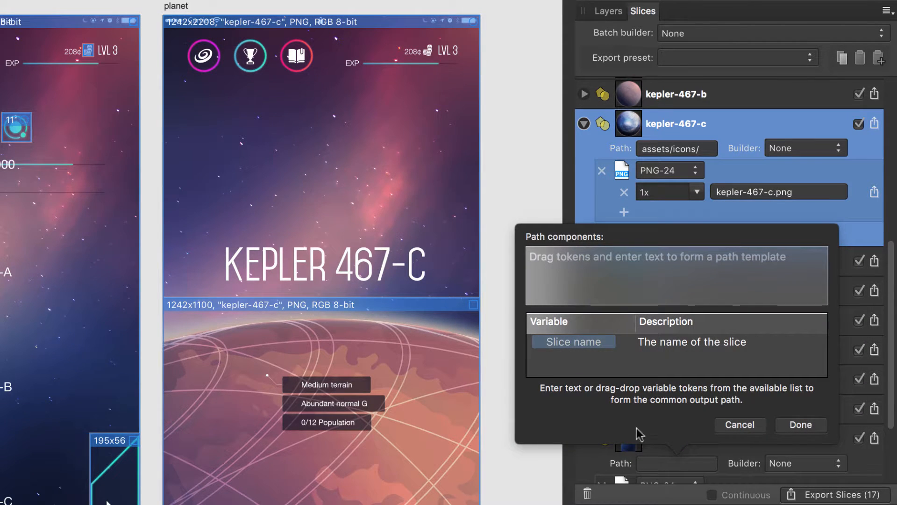
{"action": "left_click", "coordinate": [599, 283]}
{"action": "type", "text": "assets"}
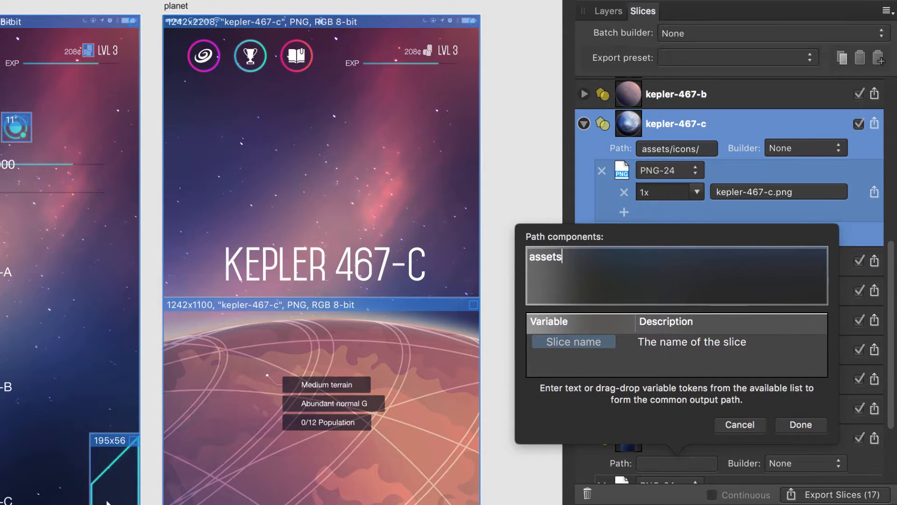
{"action": "type", "text": "/img/"}
{"action": "key", "text": "Return"}
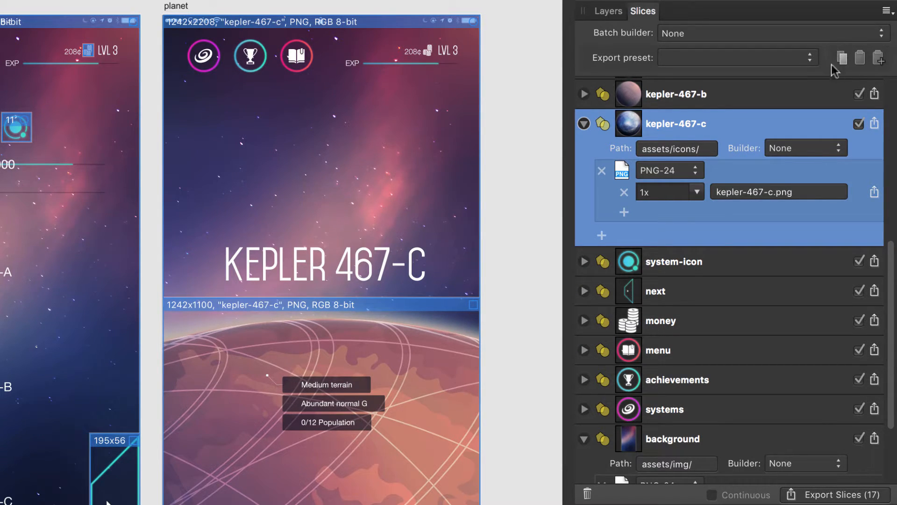
Copy the small kepler-467-c planet's export setup to the systems, achievements, menu, next, system-icon, kepler-467-a, kepler-467-b, resources, trading, research and military slices
{"action": "left_click", "coordinate": [842, 57]}
{"action": "left_click", "coordinate": [664, 408]}
{"action": "left_click", "coordinate": [657, 350], "text": "shift"}
{"action": "left_click", "coordinate": [656, 290], "text": "super"}
{"action": "left_click", "coordinate": [680, 261], "text": "super"}
{"action": "scroll", "coordinate": [713, 201], "scroll_direction": "up", "scroll_amount": 3}
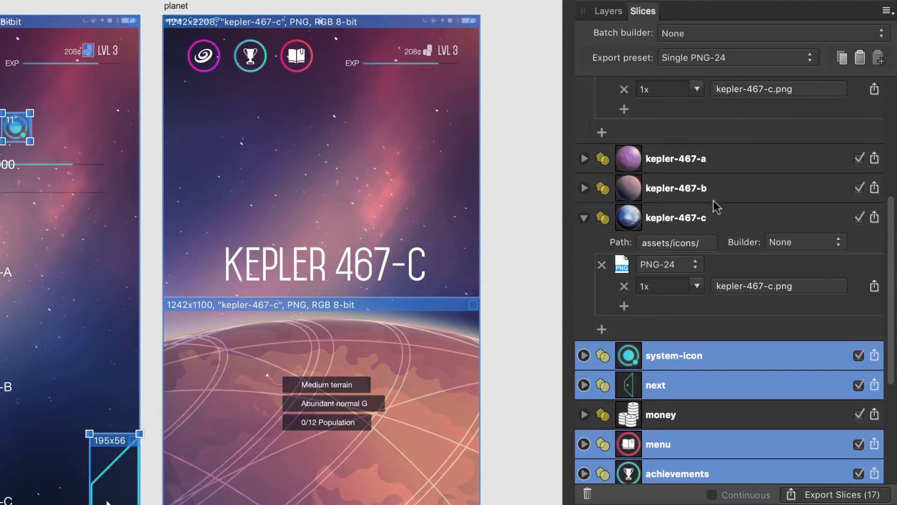
{"action": "left_click", "coordinate": [713, 199], "text": "super"}
{"action": "left_click", "coordinate": [698, 161], "text": "super"}
{"action": "scroll", "coordinate": [717, 190], "scroll_direction": "up", "scroll_amount": 8}
{"action": "left_click", "coordinate": [688, 209], "text": "super"}
{"action": "left_click", "coordinate": [690, 180], "text": "super"}
{"action": "left_click", "coordinate": [691, 150], "text": "super"}
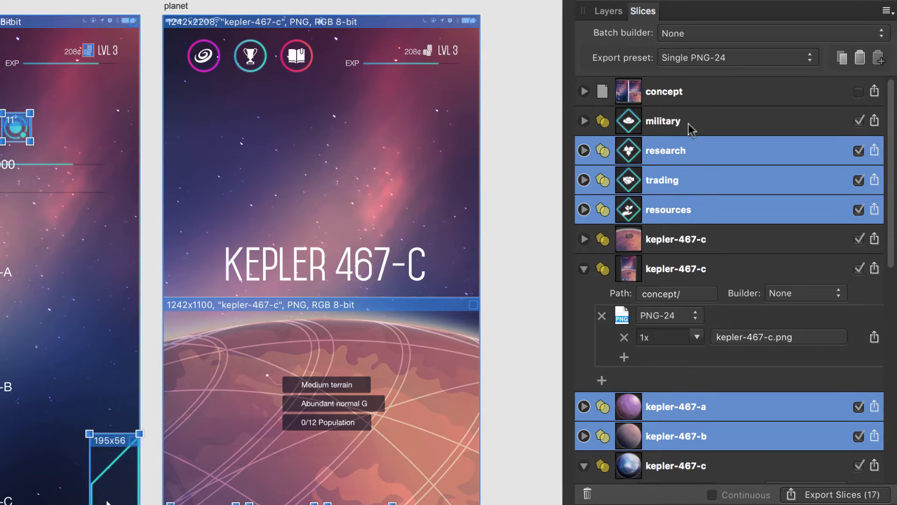
{"action": "left_click", "coordinate": [690, 126], "text": "super"}
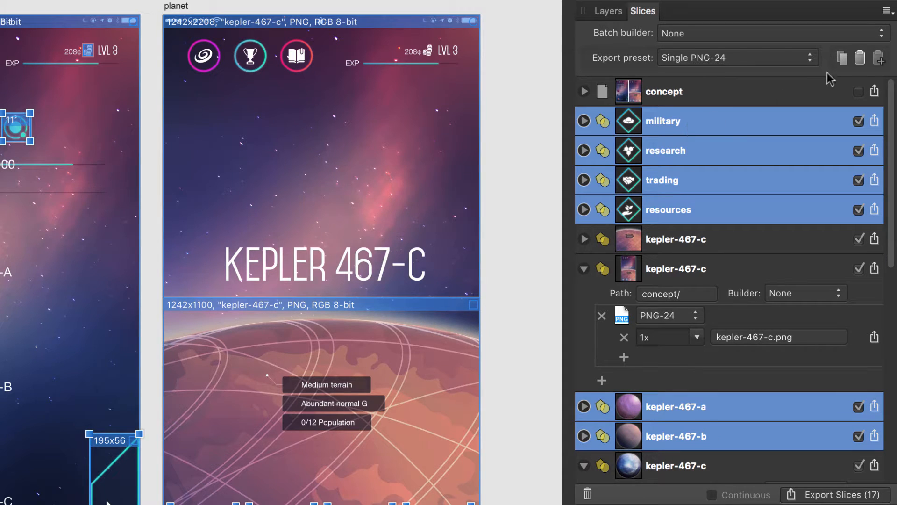
{"action": "left_click", "coordinate": [861, 59]}
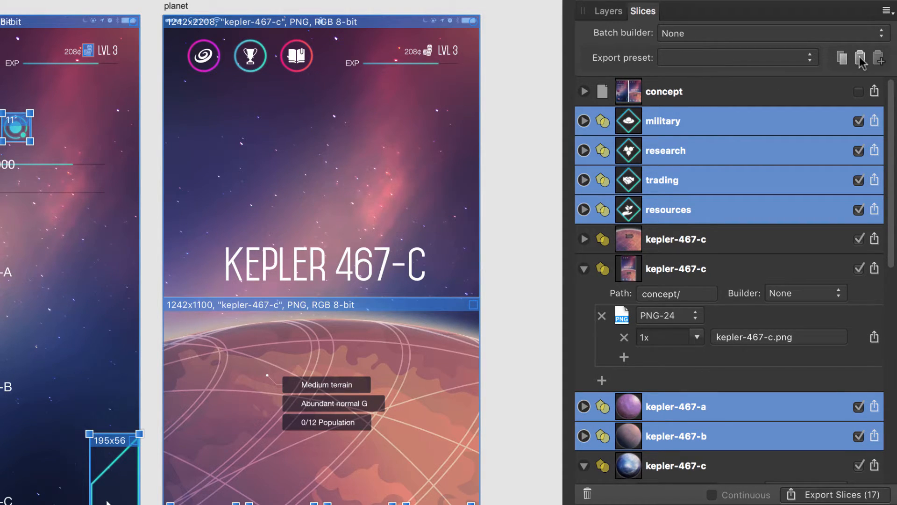
Copy the export setup of the full-screen kepler-467-c slice with the concept/ path to the kepler-system slice
{"action": "left_click", "coordinate": [693, 273]}
{"action": "scroll", "coordinate": [747, 229], "scroll_direction": "down", "scroll_amount": 6}
{"action": "left_click", "coordinate": [676, 476]}
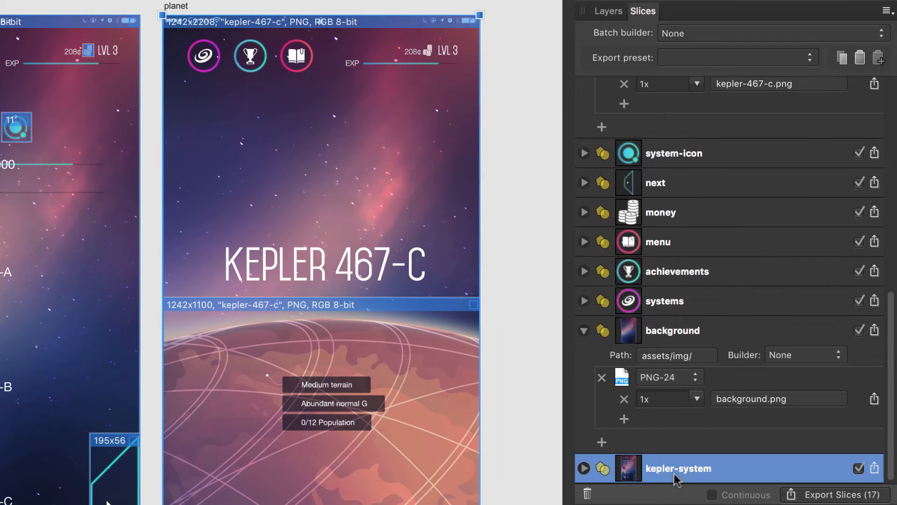
{"action": "left_click", "coordinate": [860, 57]}
Copy the background slice's export setup with the assets/img/ path to the money slice and the 1242x1100 kepler-467-c slice
{"action": "left_click", "coordinate": [701, 327]}
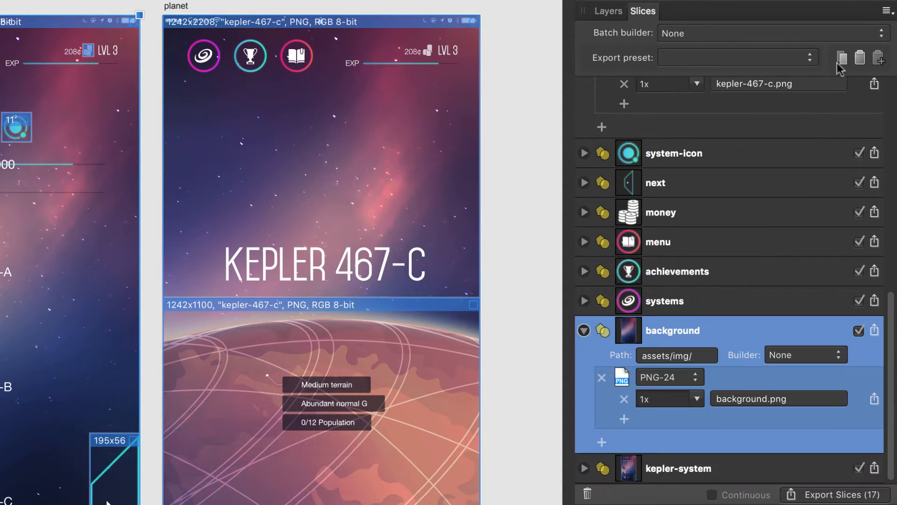
{"action": "left_click", "coordinate": [695, 217]}
{"action": "scroll", "coordinate": [701, 220], "scroll_direction": "up", "scroll_amount": 8}
{"action": "left_click", "coordinate": [696, 128]}
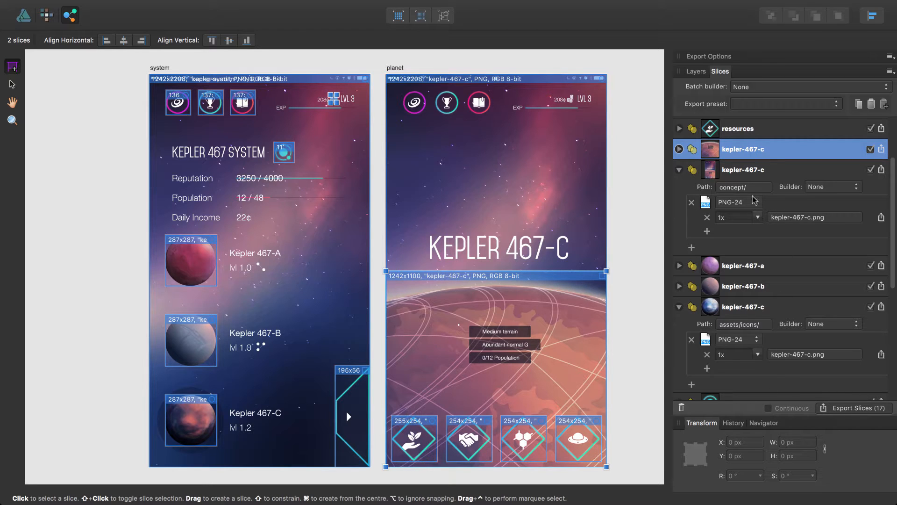
Export all 17 slices into the exported-files folder
{"action": "left_click", "coordinate": [859, 408]}
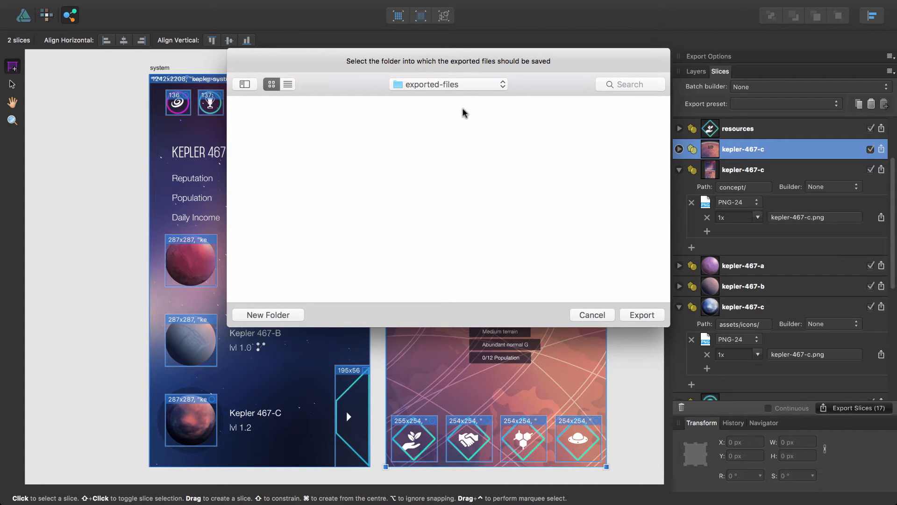
{"action": "left_click", "coordinate": [632, 315]}
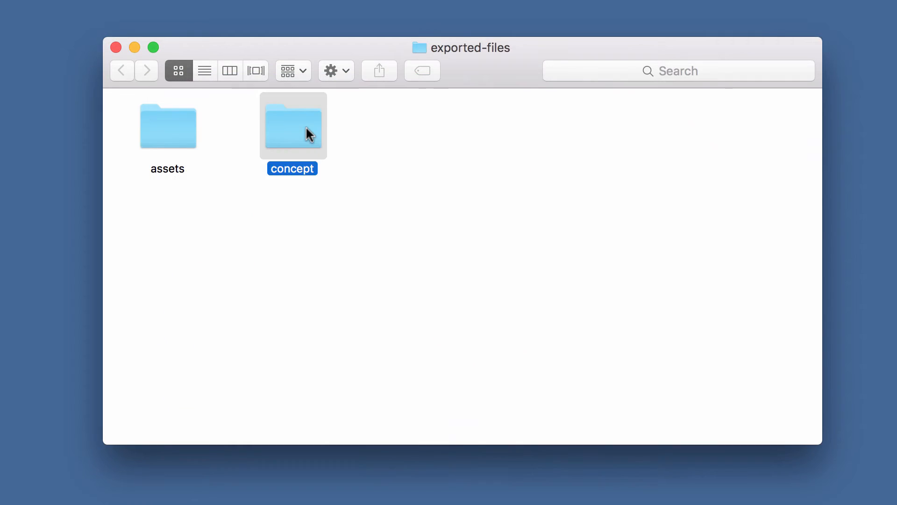
Switch to Finder and inspect the exported files in the concept folder and in the icons and img subfolders of assets
{"action": "double_click", "coordinate": [306, 127]}
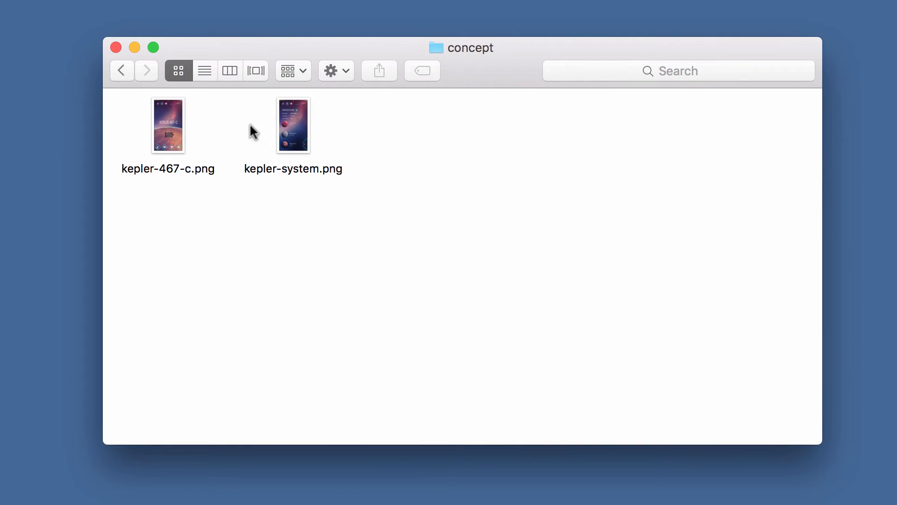
{"action": "left_click", "coordinate": [128, 71]}
{"action": "double_click", "coordinate": [166, 125]}
{"action": "double_click", "coordinate": [166, 124]}
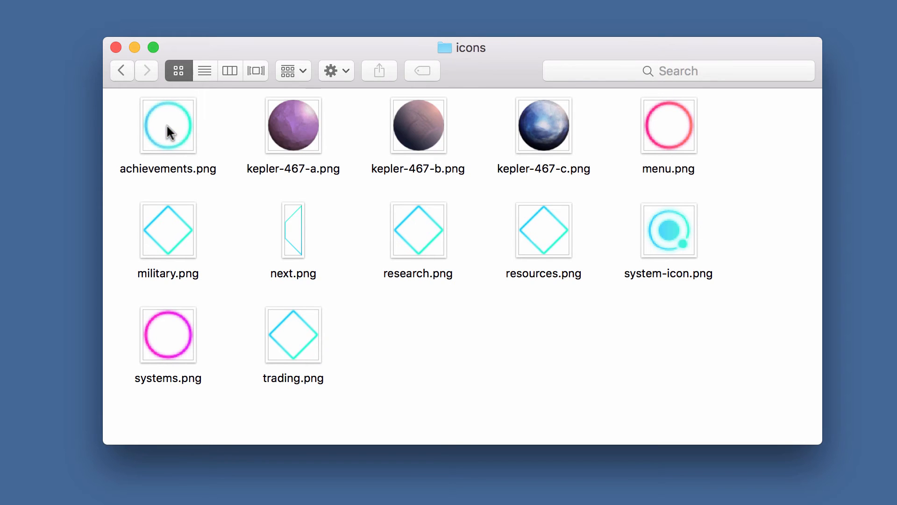
{"action": "left_click", "coordinate": [122, 70]}
{"action": "double_click", "coordinate": [285, 133]}
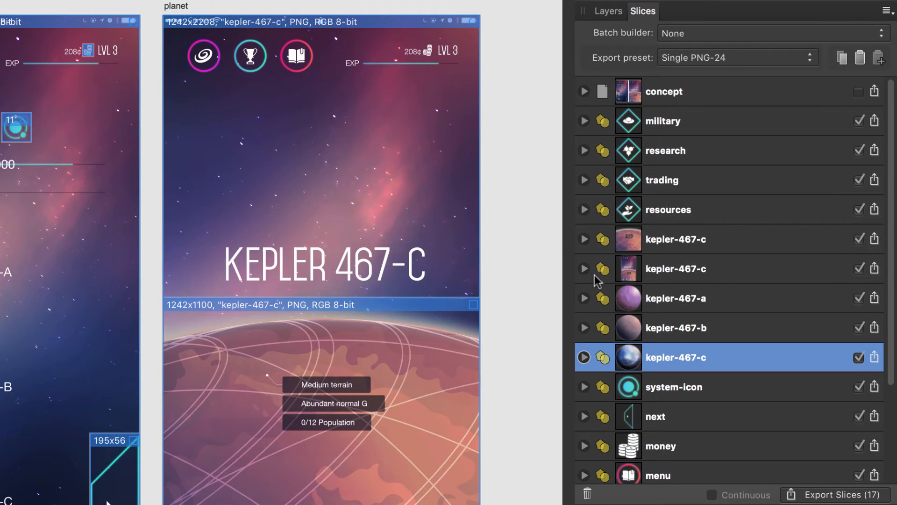
Expand the small blue planet's kepler-467-c slice and prefix its name with assets/icons/
{"action": "left_click", "coordinate": [584, 357]}
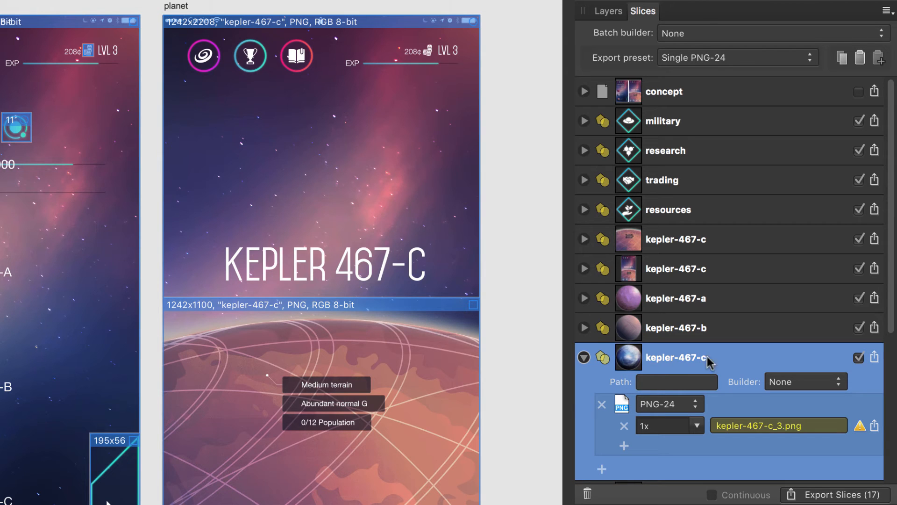
{"action": "double_click", "coordinate": [660, 358]}
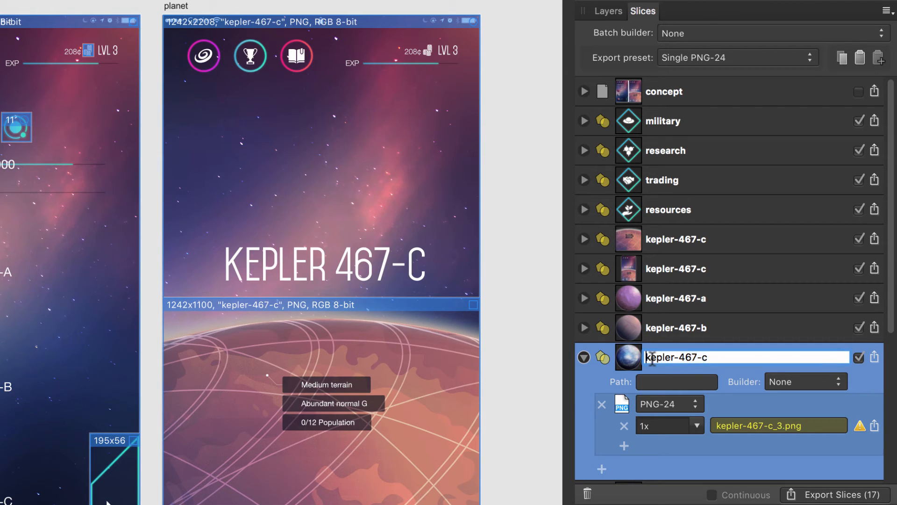
{"action": "type", "text": "assets/icons/"}
{"action": "key", "text": "Return"}
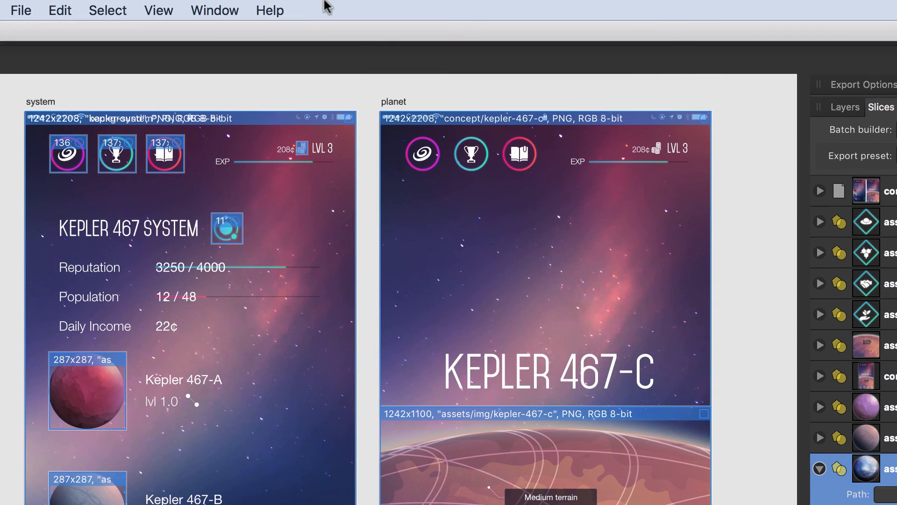
Open the Affinity Designer Help
{"action": "left_click", "coordinate": [270, 11]}
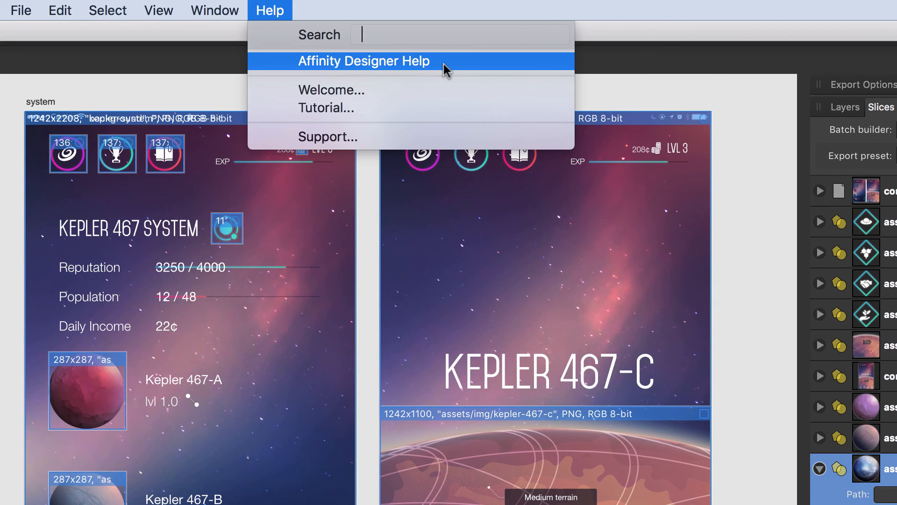